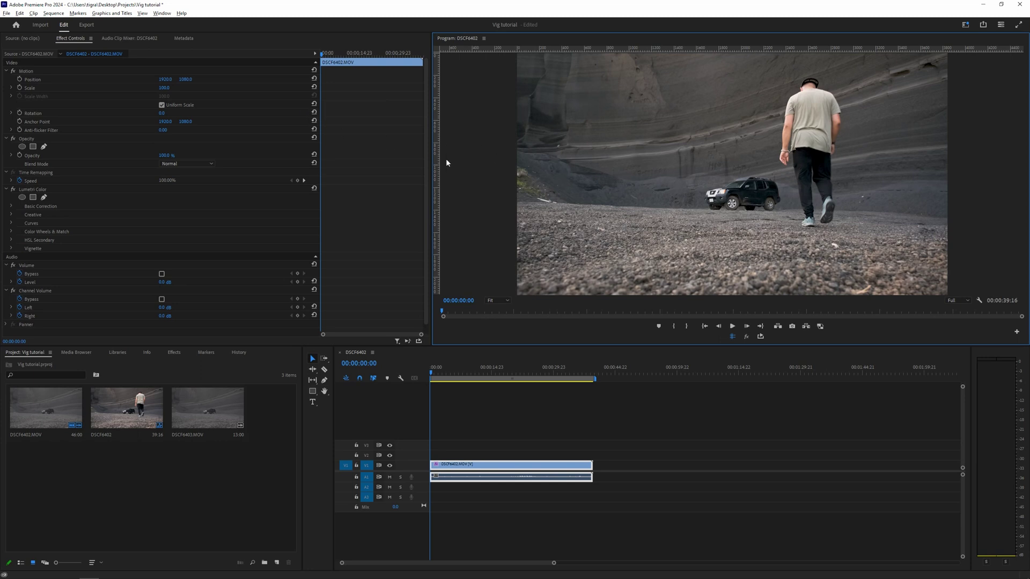
# Step: Switch to the Color workspace and raise the DSCF6402 clip's vignette amount above zero
pyautogui.click(162, 13)
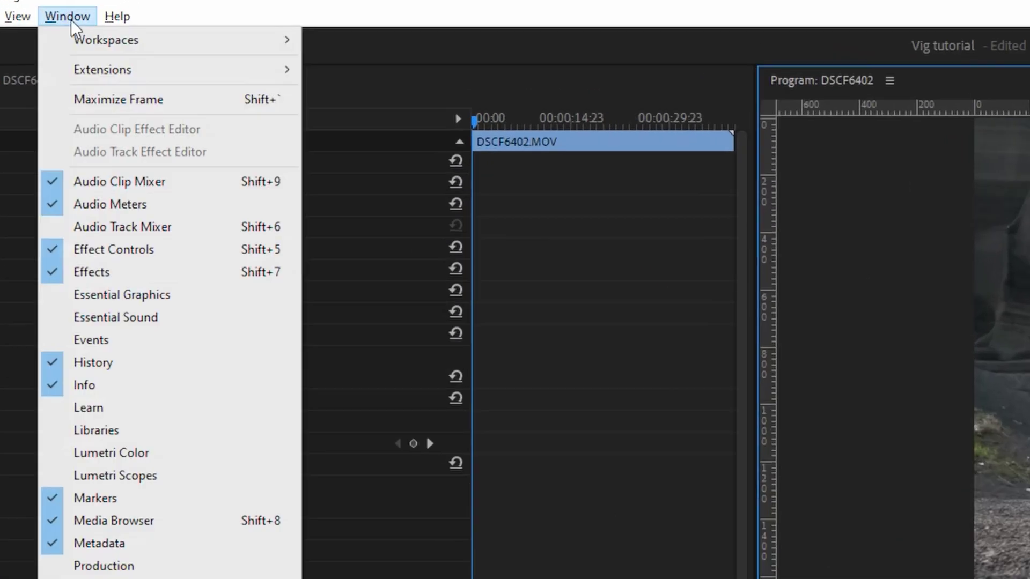
pyautogui.moveTo(87, 44)
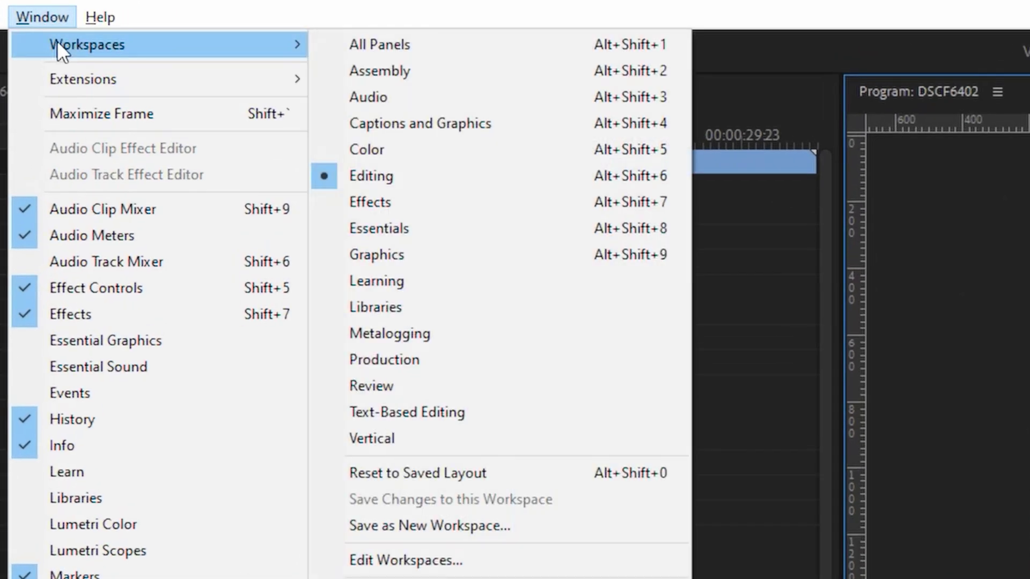
pyautogui.click(483, 153)
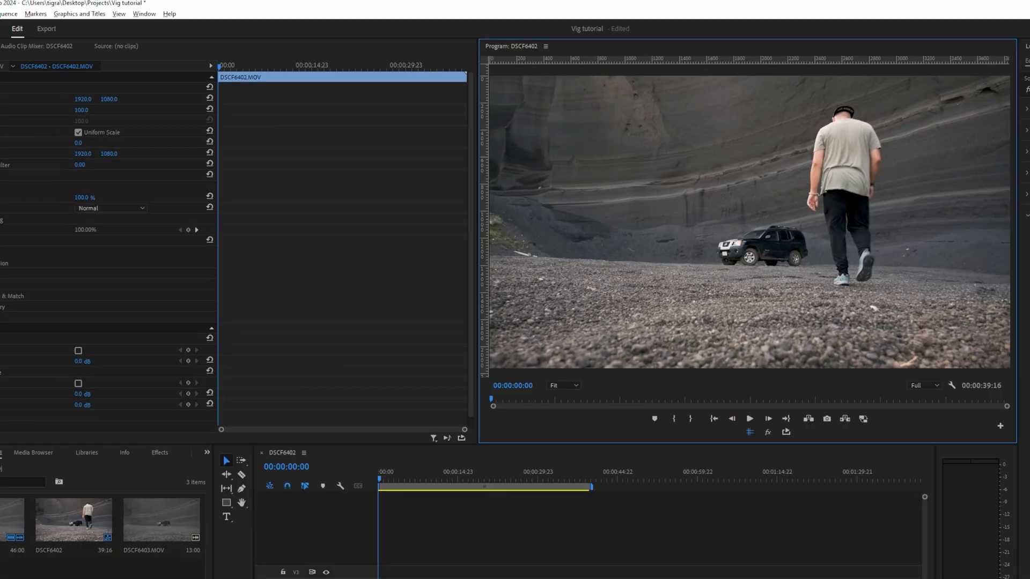
pyautogui.click(970, 24)
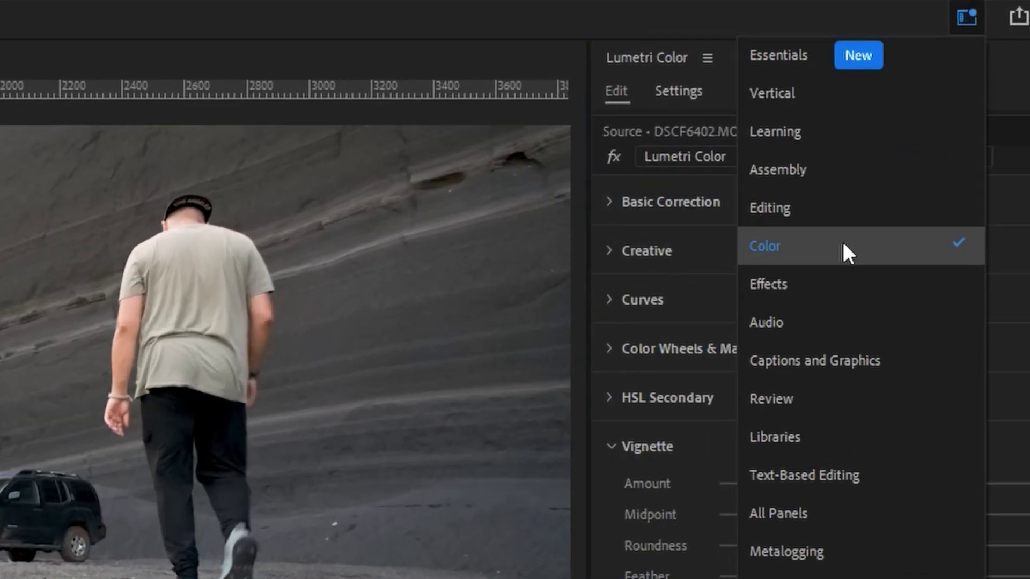
pyautogui.click(610, 72)
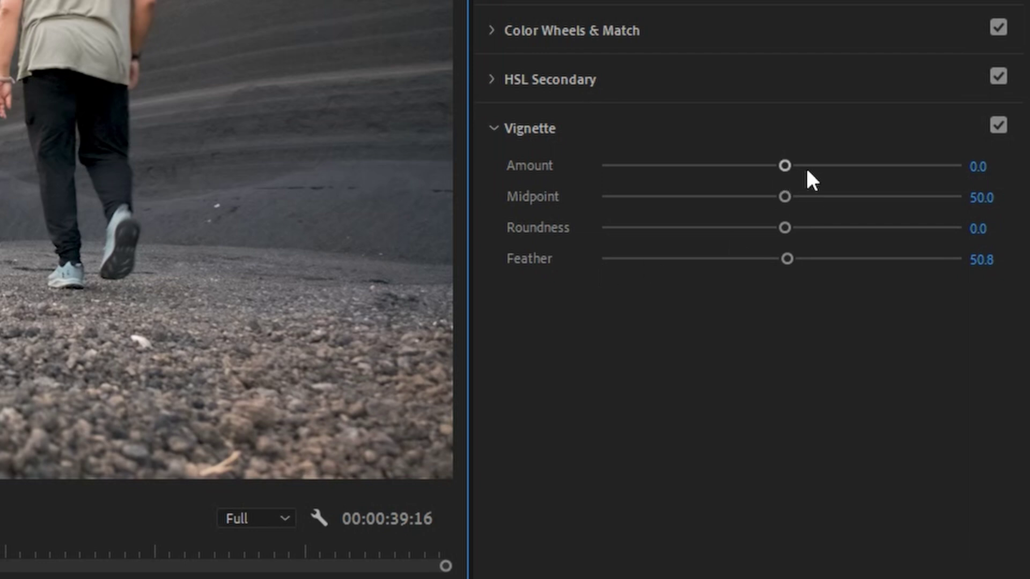
pyautogui.moveTo(807, 170); pyautogui.dragTo(829, 169)
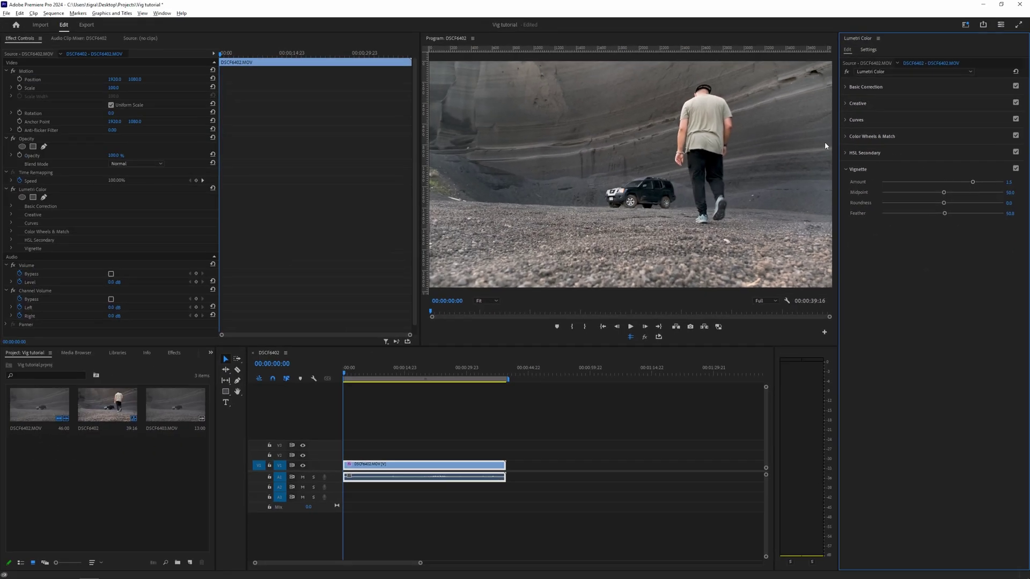
# Step: Set the DSCF6402 vignette amount to -1.5 and pull its midpoint to 0
pyautogui.moveTo(973, 182); pyautogui.dragTo(909, 183)
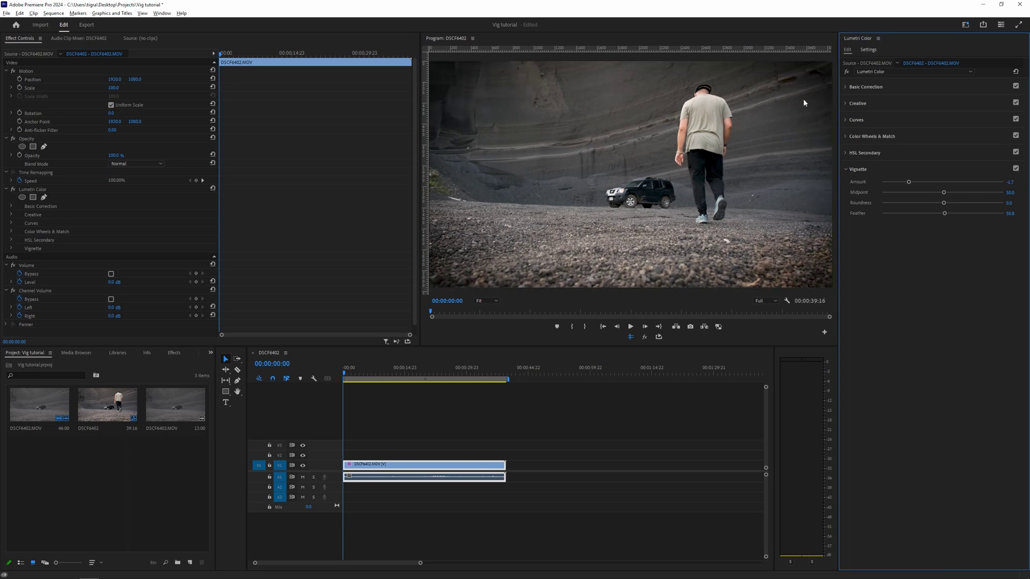
pyautogui.doubleClick(908, 183)
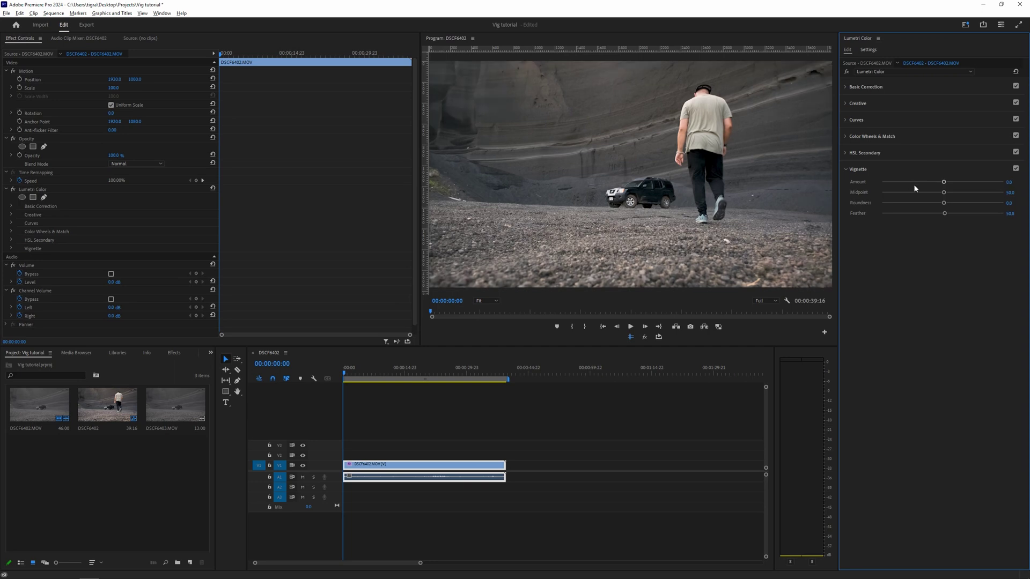
pyautogui.moveTo(943, 192)
pyautogui.mouseDown()
pyautogui.moveTo(912, 183)
pyautogui.moveTo(869, 192)
pyautogui.mouseUp()
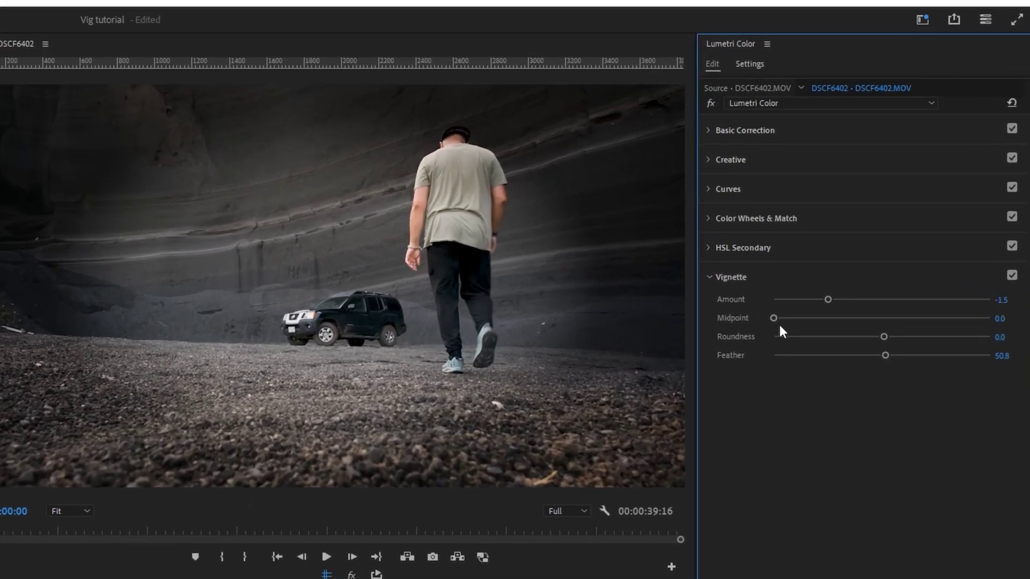
# Step: Set vignette midpoint to 7.3, return roundness to 0, and set feather to 77.2
pyautogui.click(781, 320)
pyautogui.moveTo(773, 318); pyautogui.dragTo(789, 318)
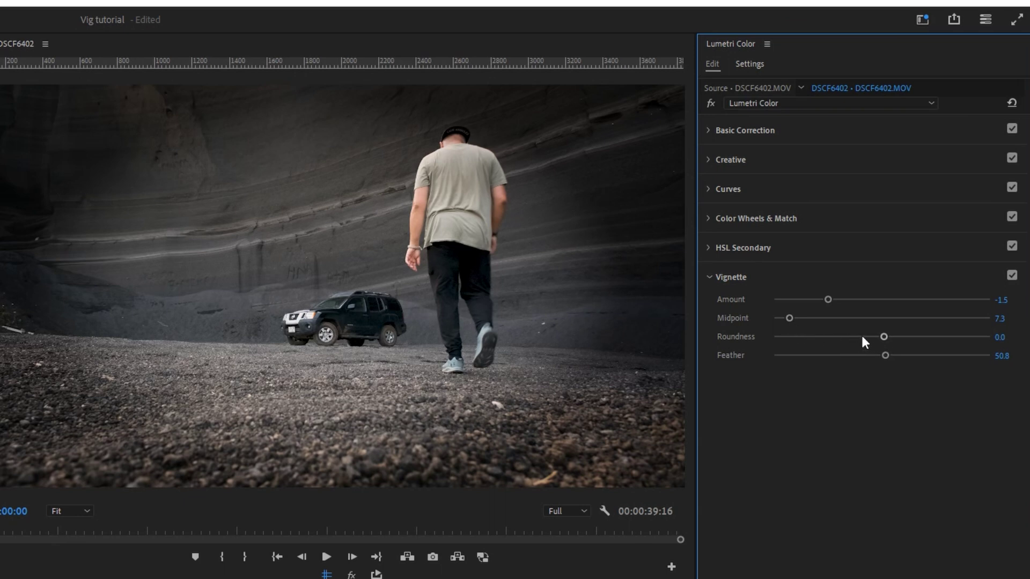
pyautogui.moveTo(863, 337)
pyautogui.mouseDown()
pyautogui.moveTo(835, 336)
pyautogui.moveTo(955, 337)
pyautogui.moveTo(839, 336)
pyautogui.mouseUp()
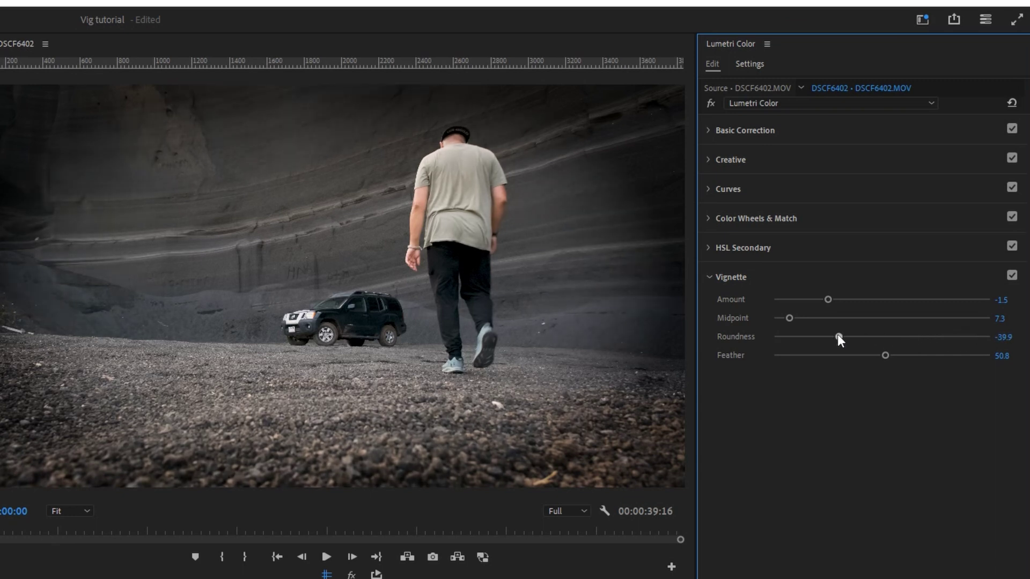
pyautogui.doubleClick(839, 337)
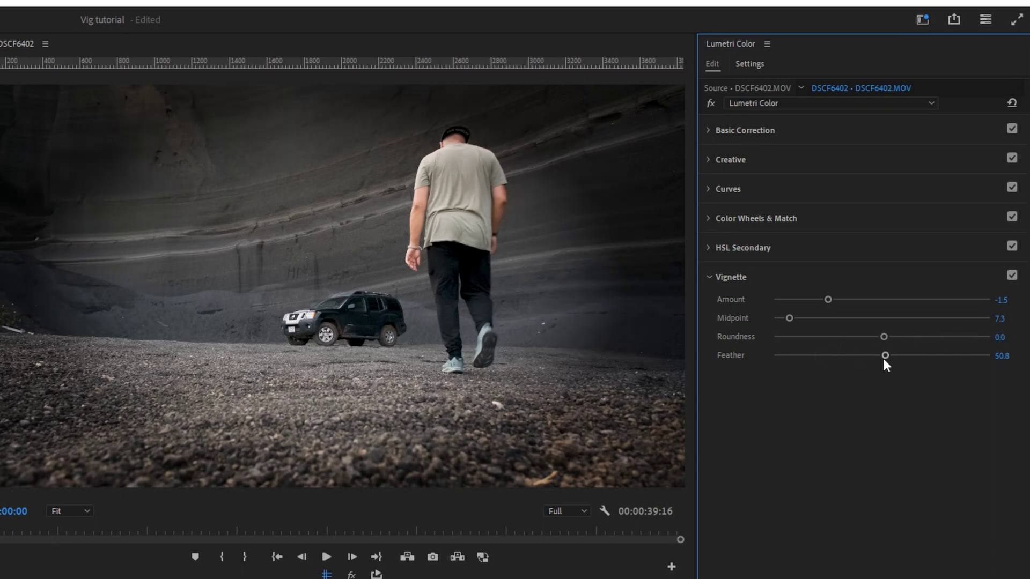
pyautogui.moveTo(884, 356)
pyautogui.mouseDown()
pyautogui.moveTo(753, 354)
pyautogui.moveTo(940, 363)
pyautogui.mouseUp()
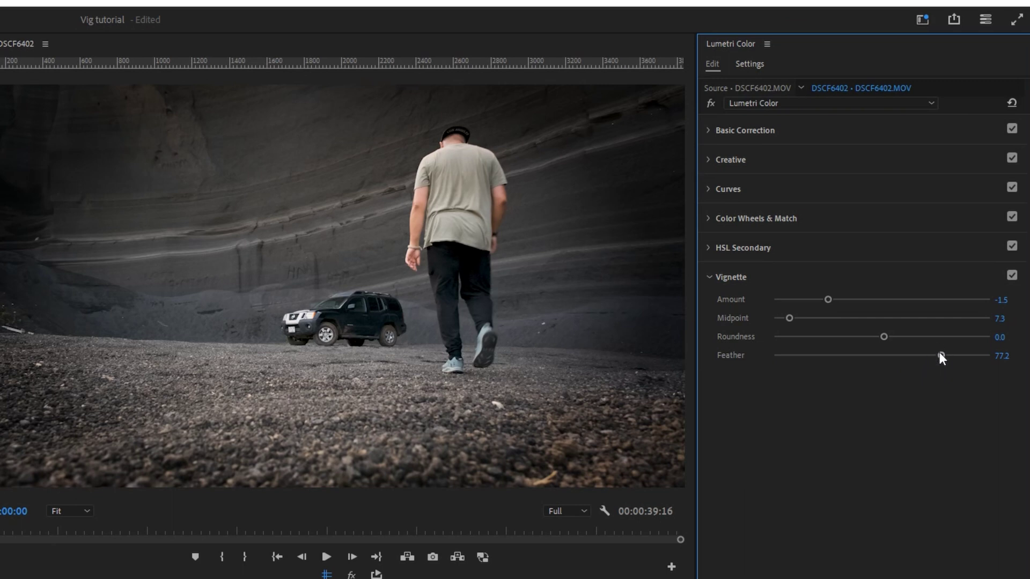
# Step: Tune the vignette to amount -1.7, midpoint 24.1, roundness 41.9, feather 57.1, then toggle it off to compare
pyautogui.click(772, 354)
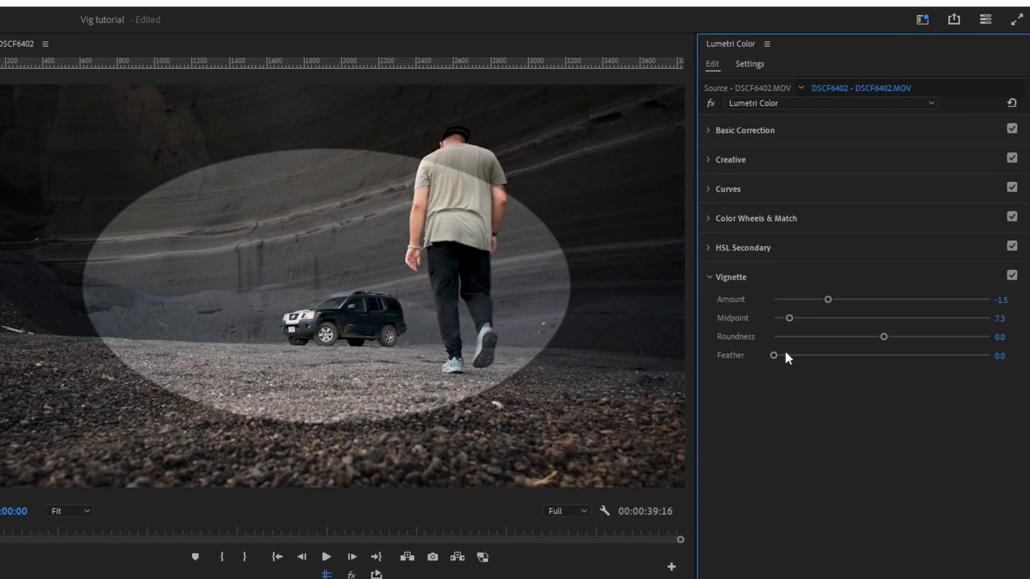
pyautogui.moveTo(822, 301)
pyautogui.mouseDown()
pyautogui.moveTo(866, 300)
pyautogui.moveTo(819, 302)
pyautogui.moveTo(826, 320)
pyautogui.moveTo(849, 319)
pyautogui.moveTo(868, 336)
pyautogui.moveTo(928, 338)
pyautogui.mouseUp()
pyautogui.moveTo(850, 319); pyautogui.dragTo(826, 318)
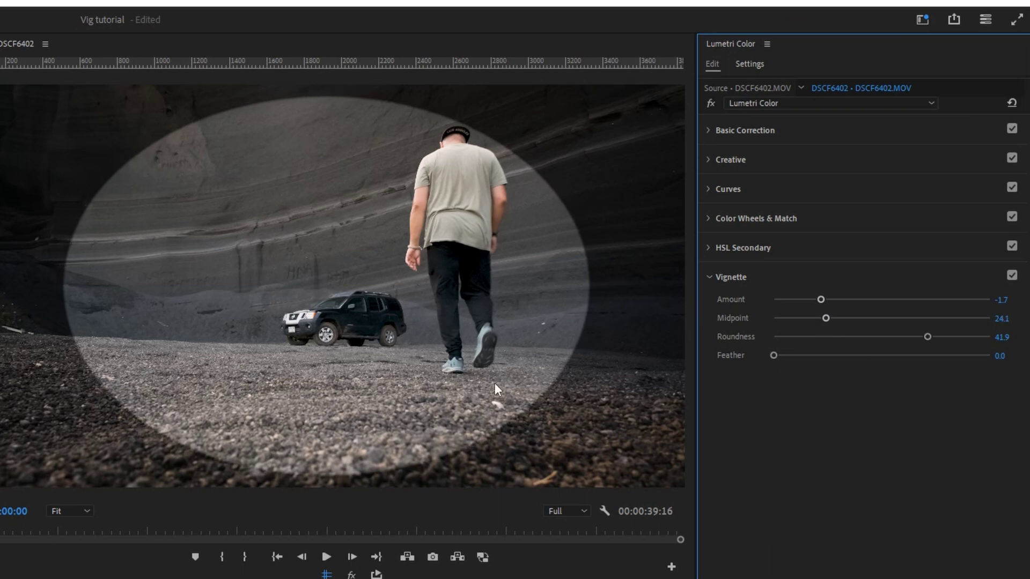
pyautogui.moveTo(774, 356); pyautogui.dragTo(898, 357)
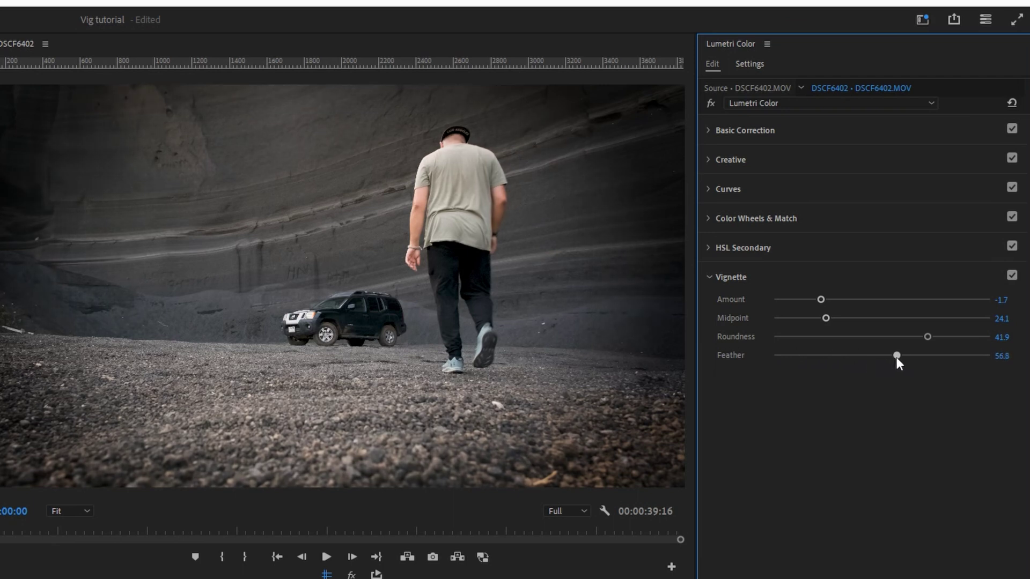
pyautogui.click(1013, 277)
pyautogui.click(1014, 277)
pyautogui.click(1012, 276)
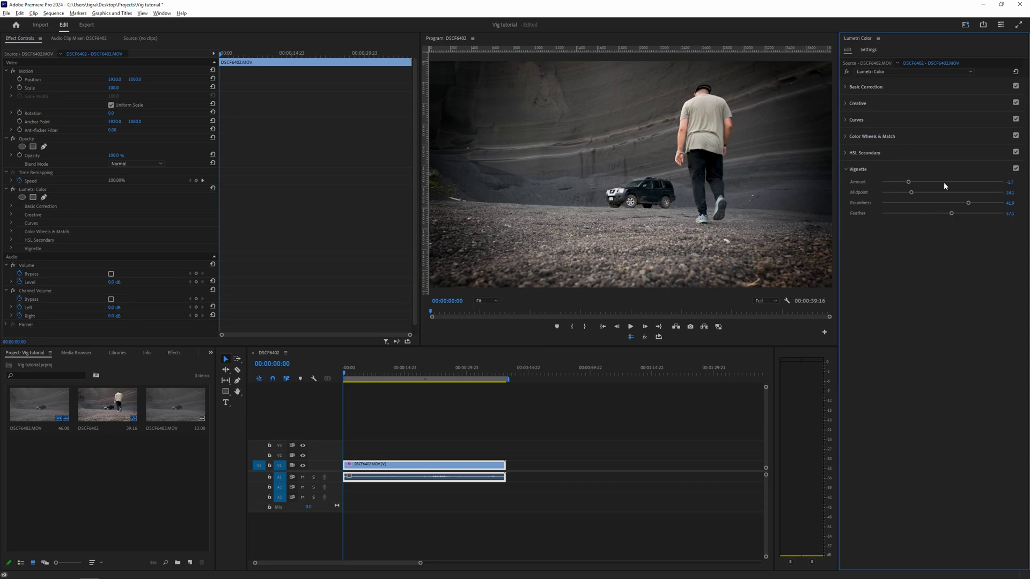
# Step: Reset the clip's vignette, then add a new Adjustment Layer above the clip at sequence start
pyautogui.hotkey('ctrl', 'z')
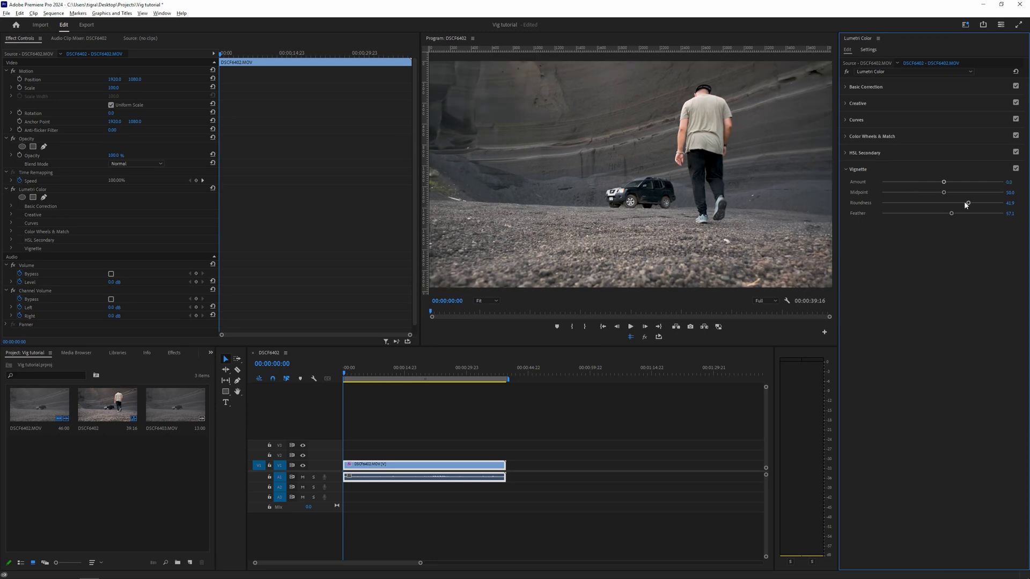
pyautogui.doubleClick(953, 213)
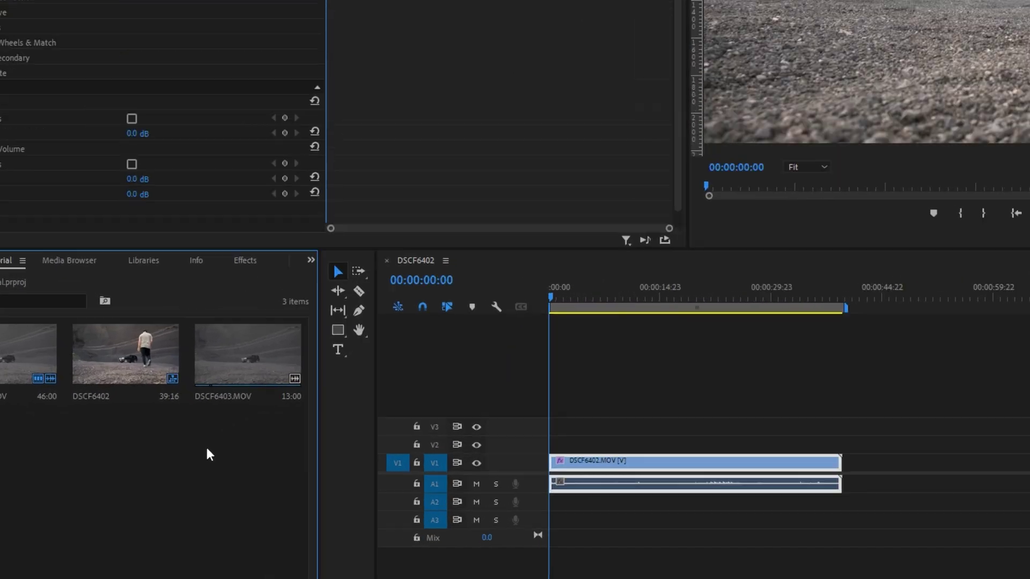
pyautogui.rightClick(153, 458)
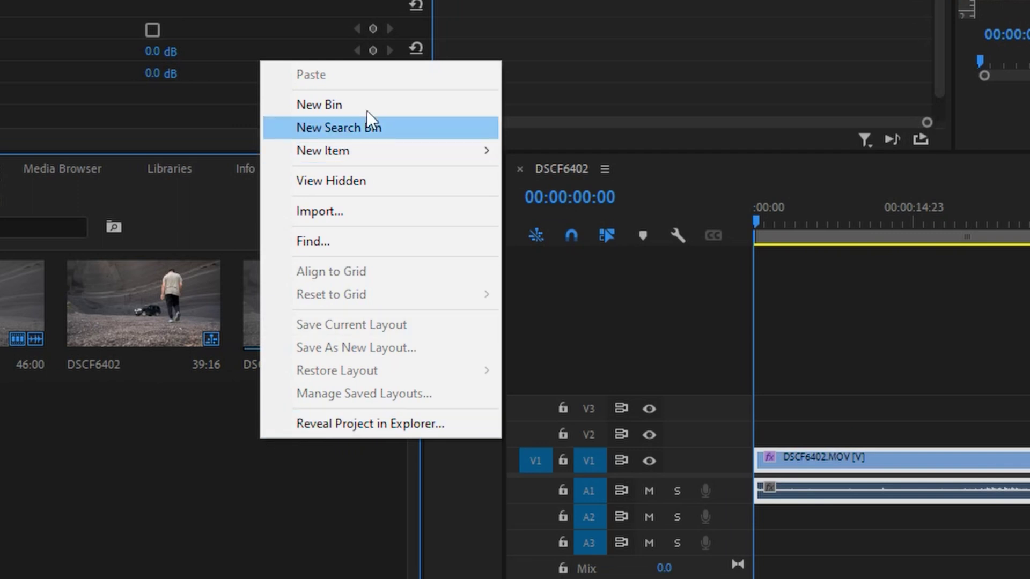
pyautogui.moveTo(322, 151)
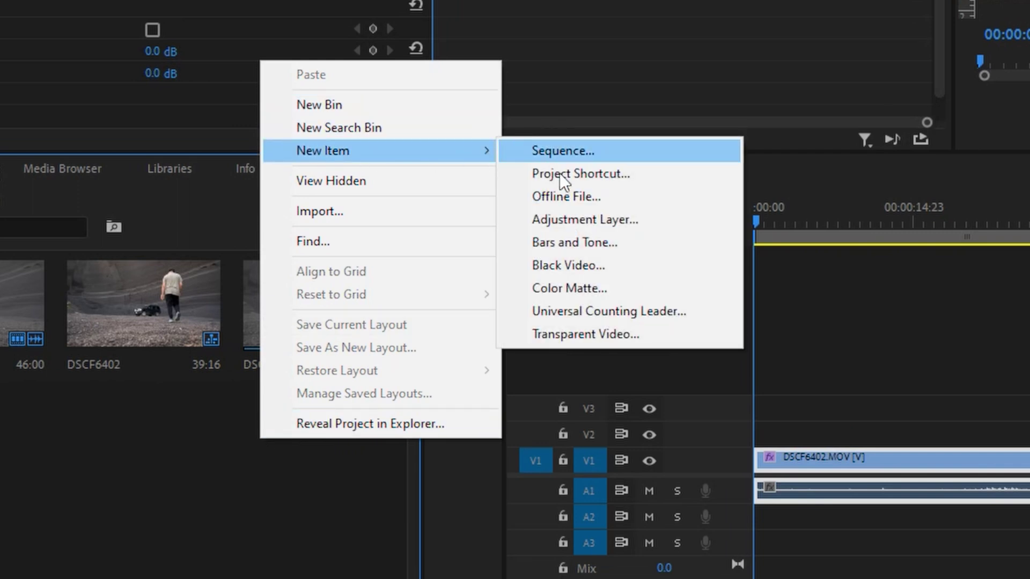
pyautogui.click(577, 220)
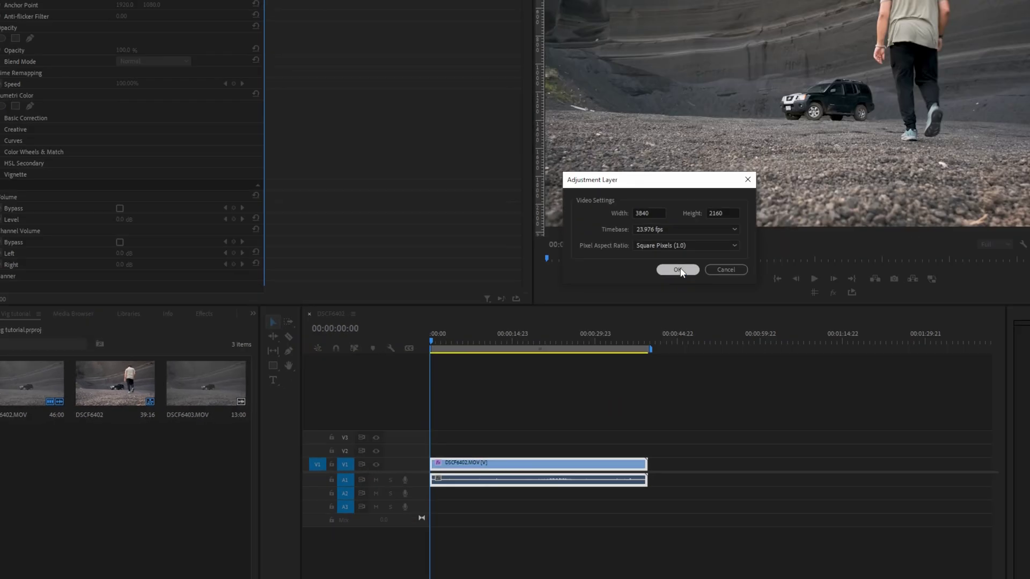
pyautogui.click(680, 270)
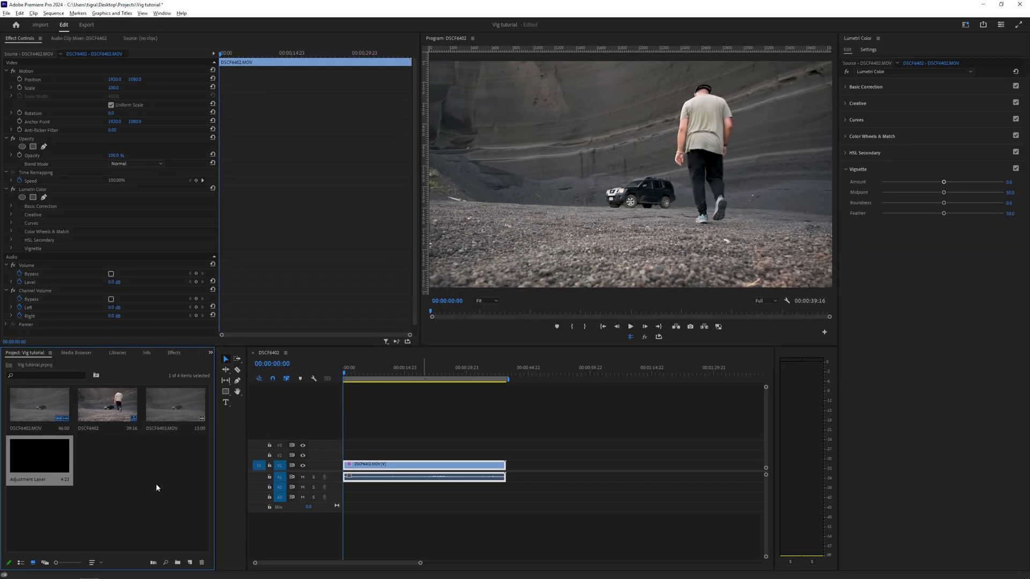
pyautogui.moveTo(54, 467); pyautogui.dragTo(354, 455)
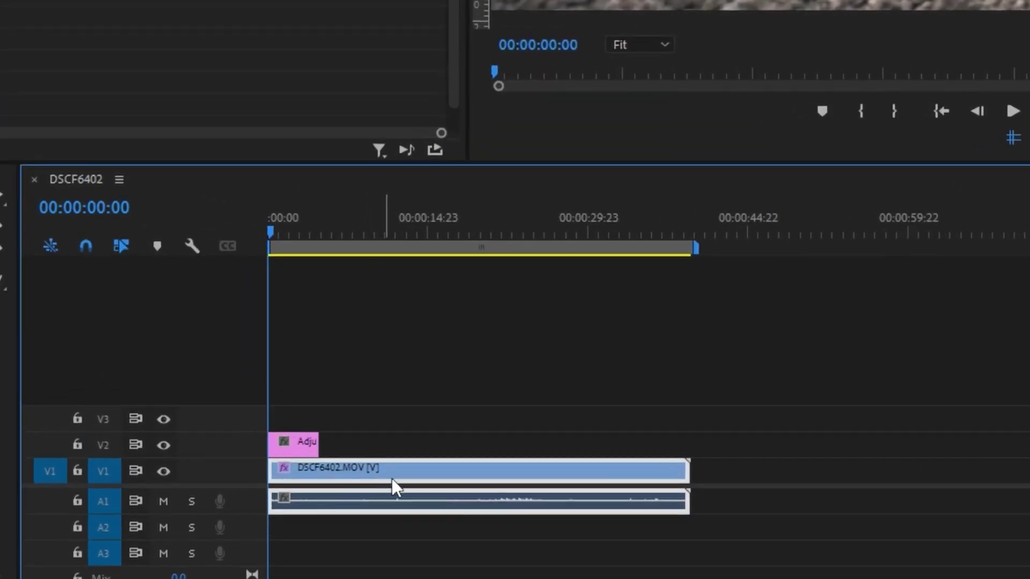
# Step: Razor the DSCF6402 clip into six pieces, then stretch the Adjustment Layer to the sequence end
pyautogui.press('c')
pyautogui.click(361, 475)
pyautogui.click(465, 474)
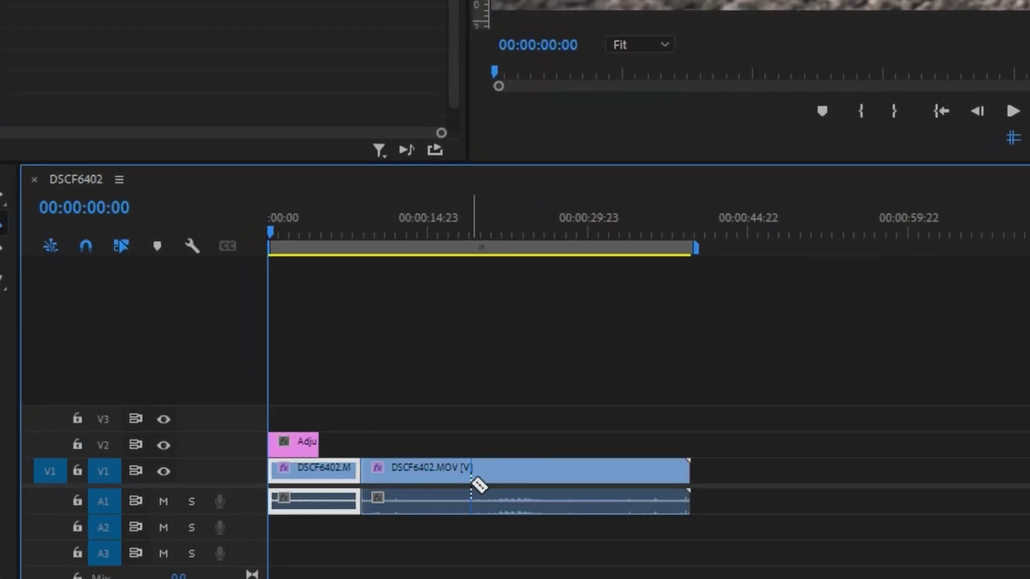
pyautogui.click(561, 478)
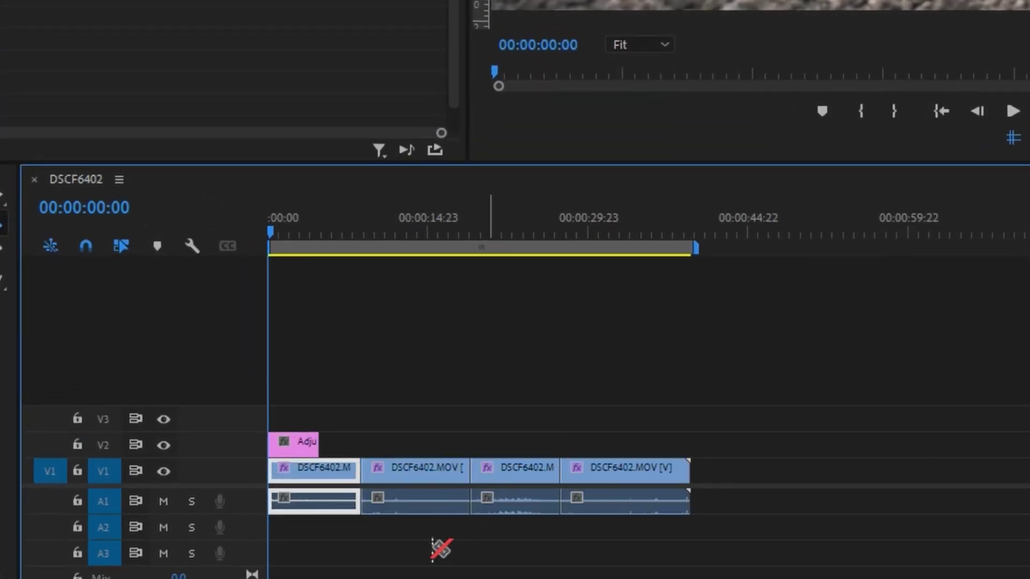
pyautogui.click(415, 477)
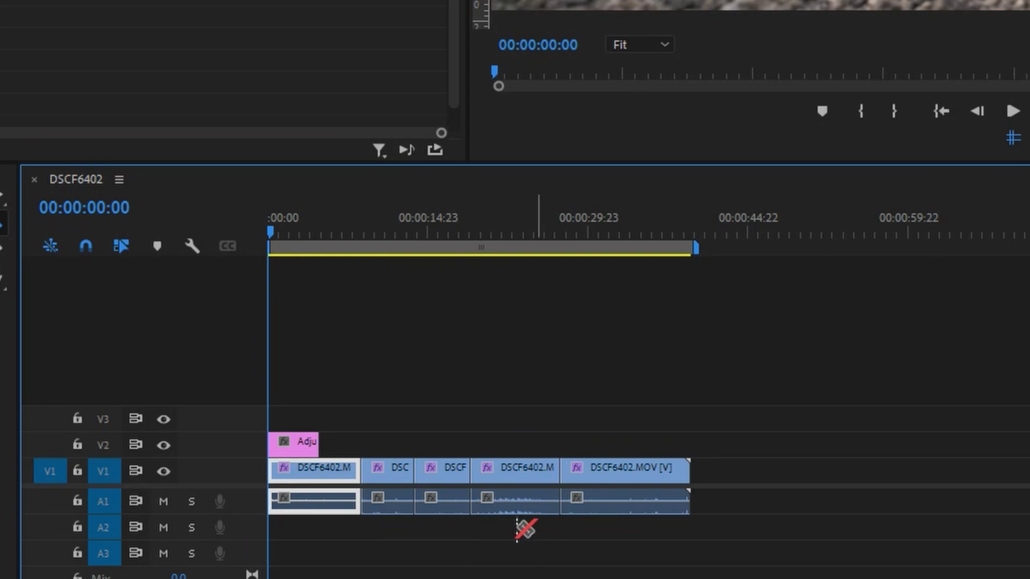
pyautogui.click(642, 477)
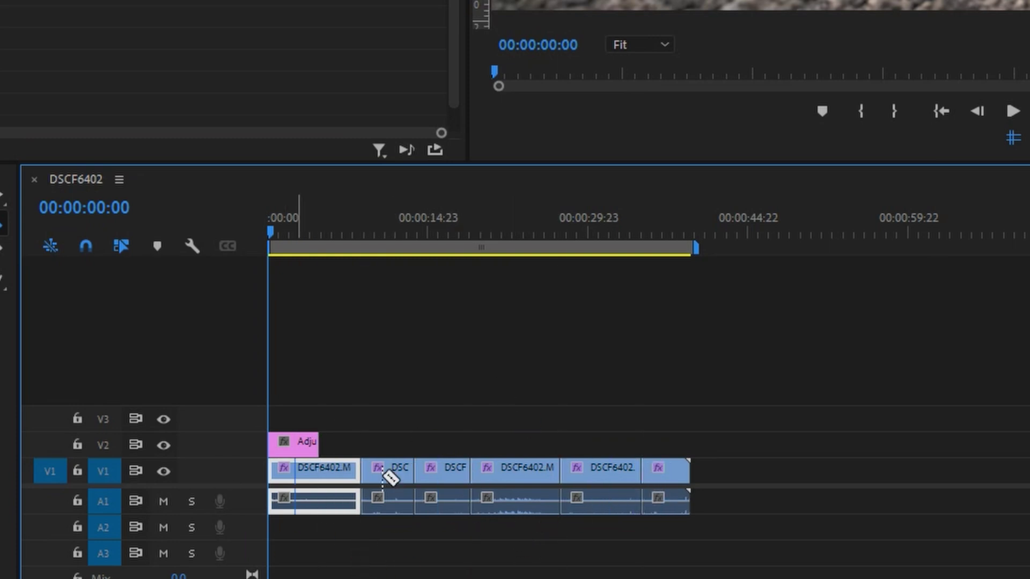
pyautogui.press('v')
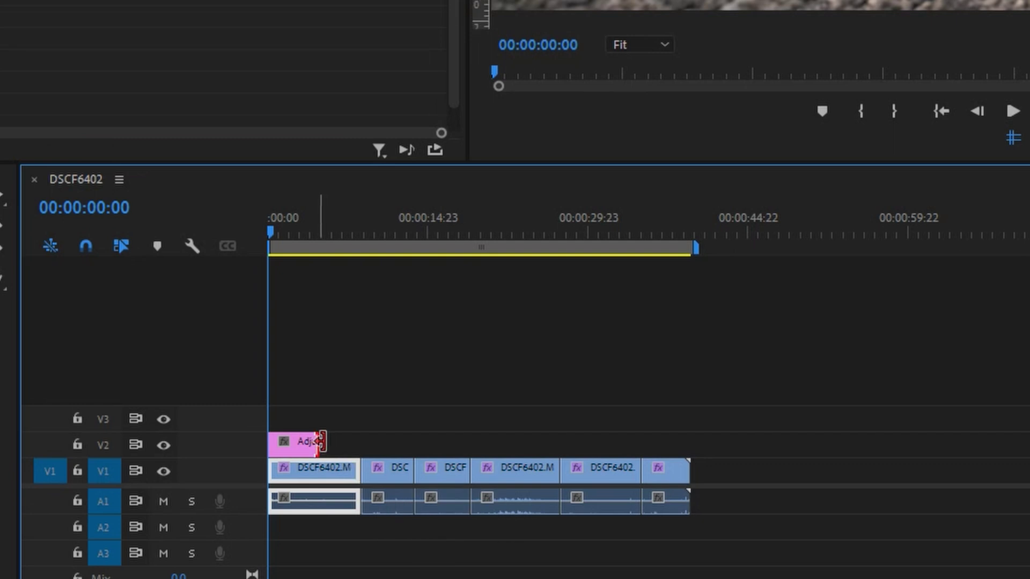
pyautogui.moveTo(320, 441); pyautogui.dragTo(690, 438)
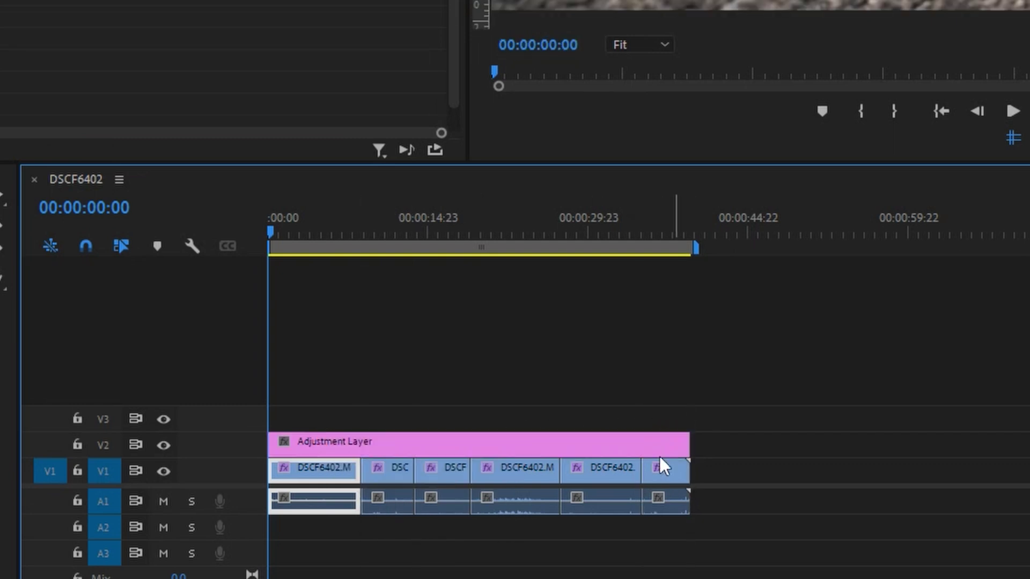
# Step: Find Lumetri Color by searching 'color', apply it to the Adjustment Layer, and show its Vignette settings
pyautogui.click(450, 443)
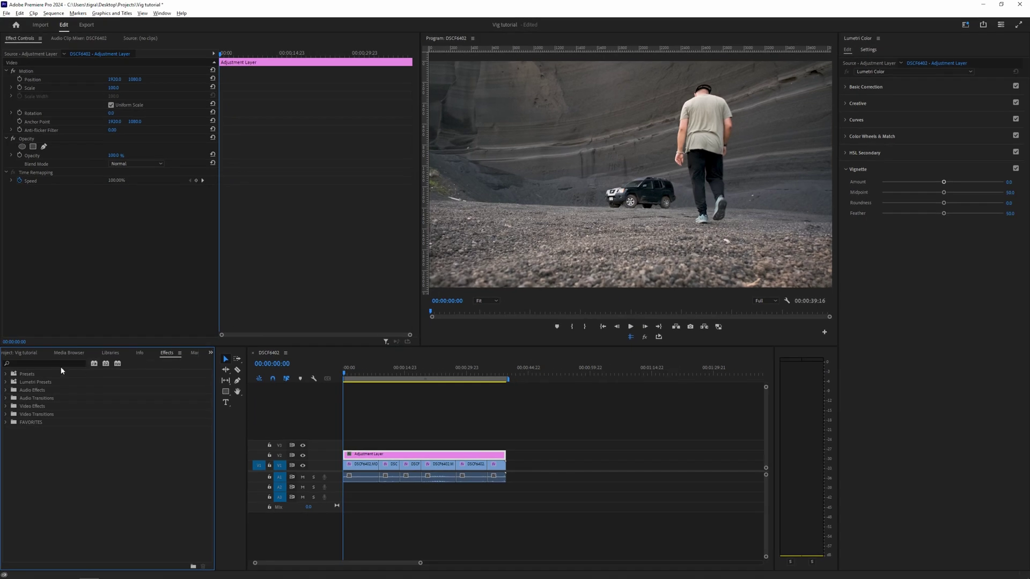
pyautogui.click(61, 364)
pyautogui.write('color')
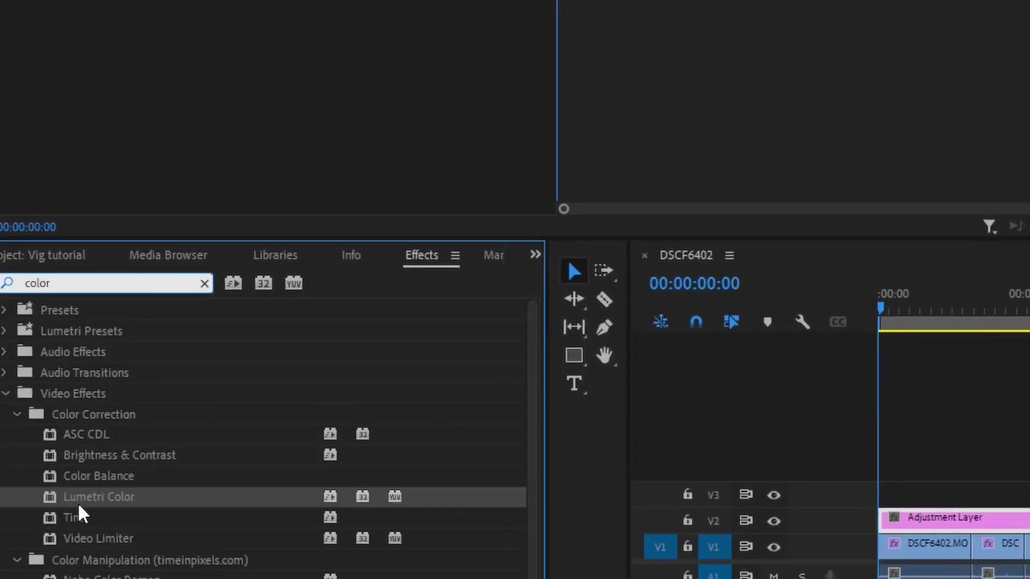
pyautogui.moveTo(99, 503); pyautogui.dragTo(961, 523)
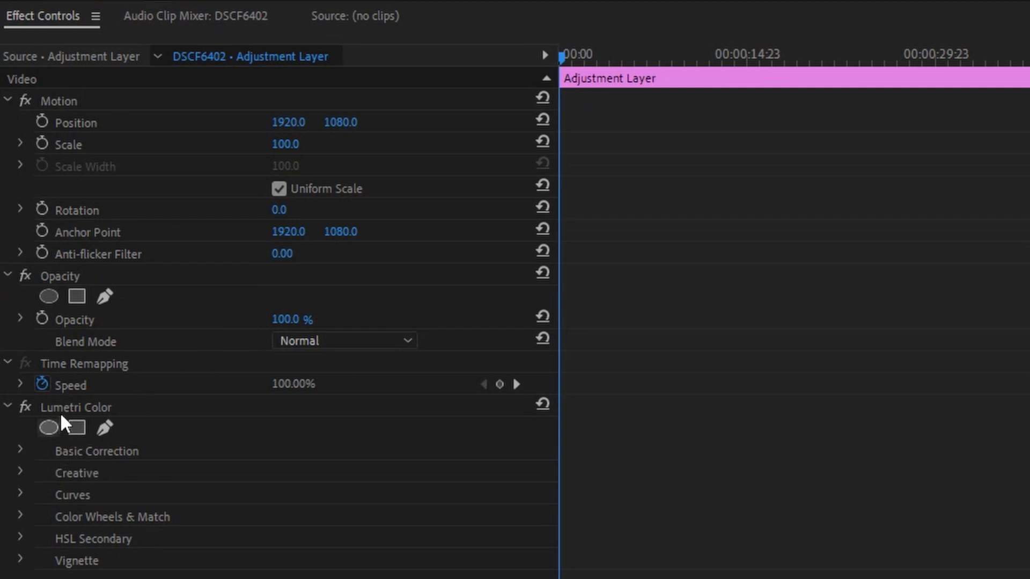
pyautogui.click(89, 408)
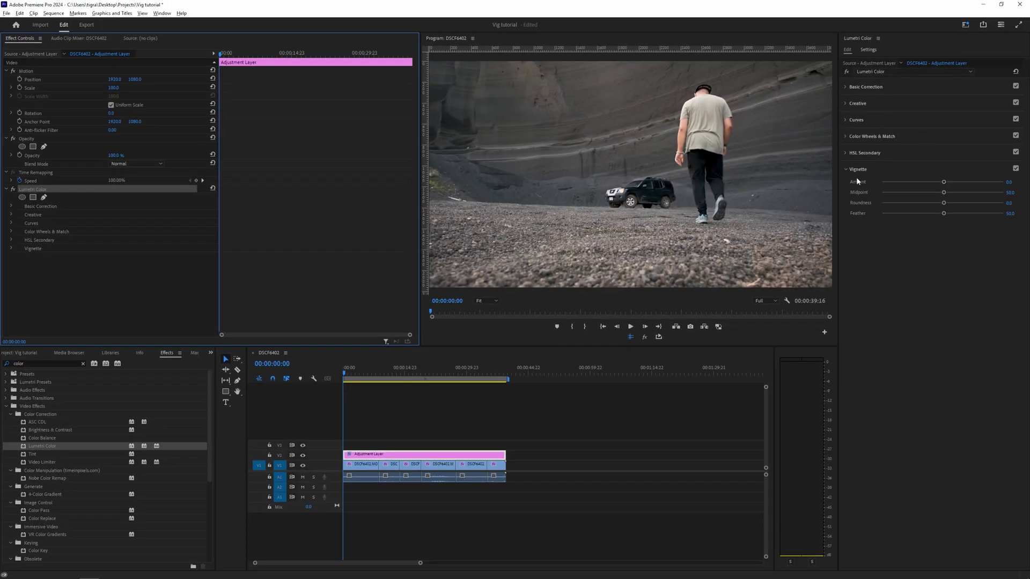
pyautogui.click(11, 249)
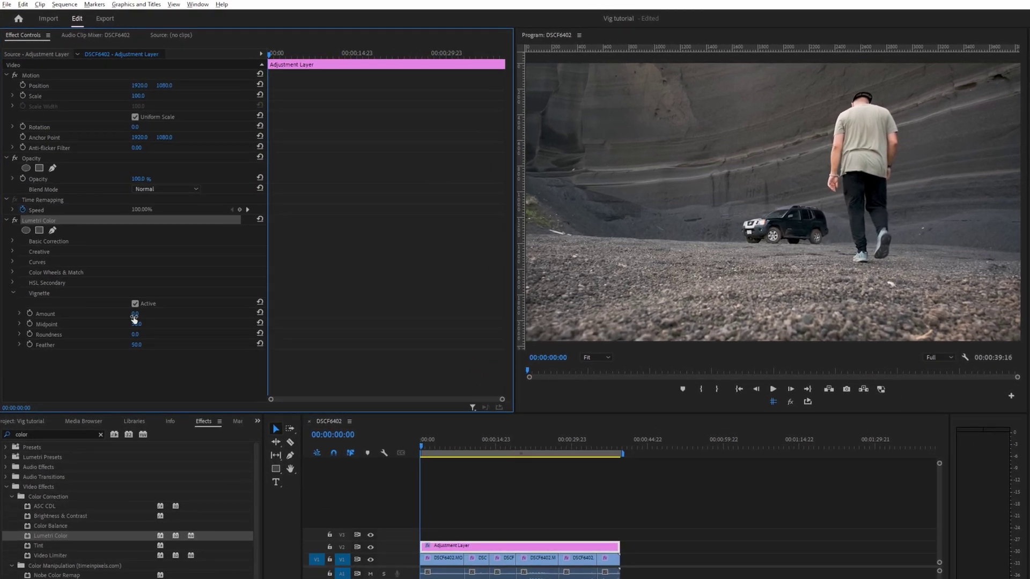
# Step: Set the Adjustment Layer vignette to amount -5.0, midpoint 23, roundness 47, feather 100
pyautogui.moveTo(134, 314)
pyautogui.mouseDown()
pyautogui.moveTo(120, 314)
pyautogui.moveTo(139, 314)
pyautogui.mouseUp()
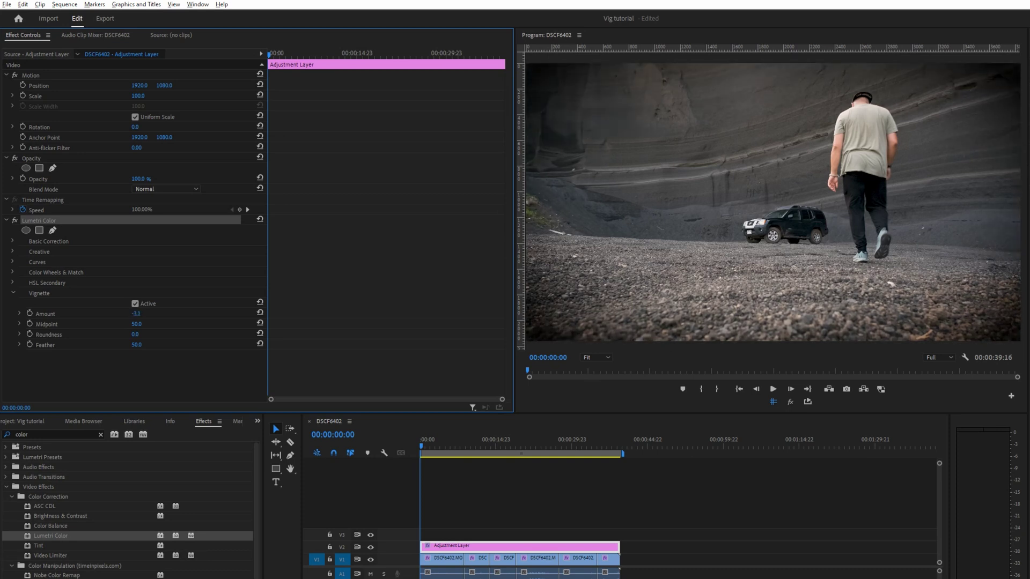
pyautogui.moveTo(137, 314)
pyautogui.mouseDown()
pyautogui.moveTo(140, 324)
pyautogui.moveTo(122, 324)
pyautogui.mouseUp()
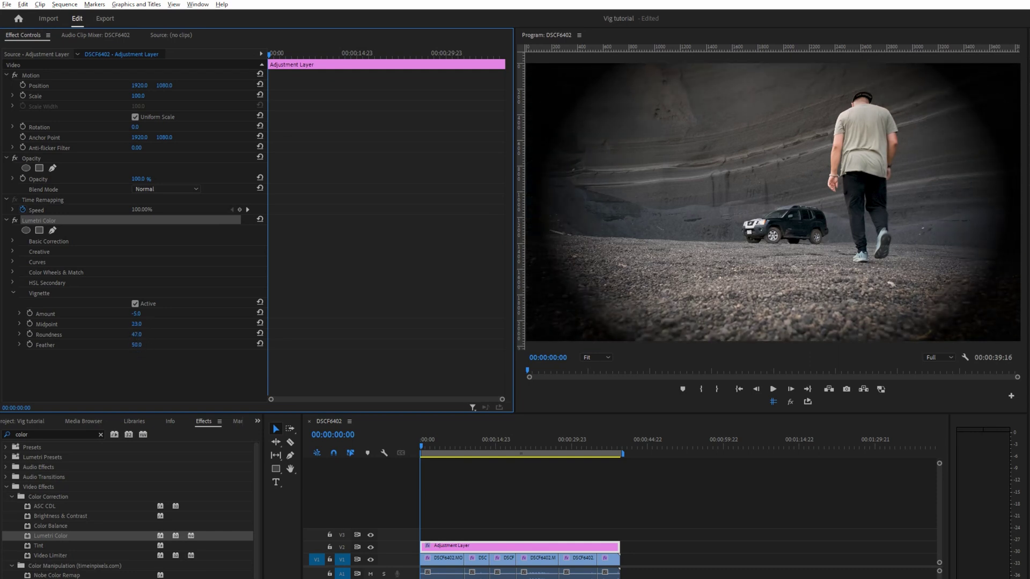
pyautogui.moveTo(137, 345); pyautogui.dragTo(156, 345)
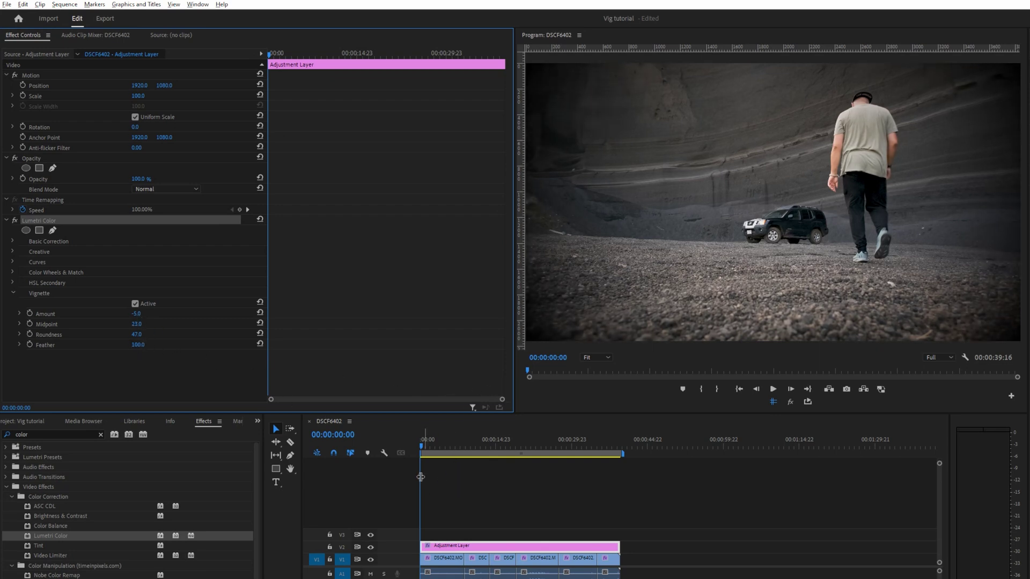
pyautogui.click(463, 443)
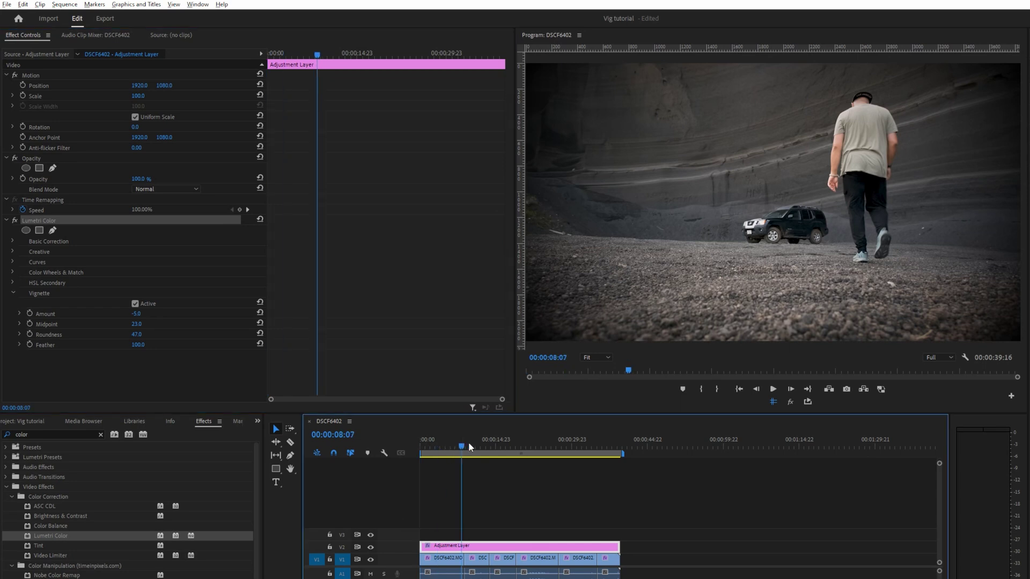
pyautogui.moveTo(528, 445); pyautogui.dragTo(580, 445)
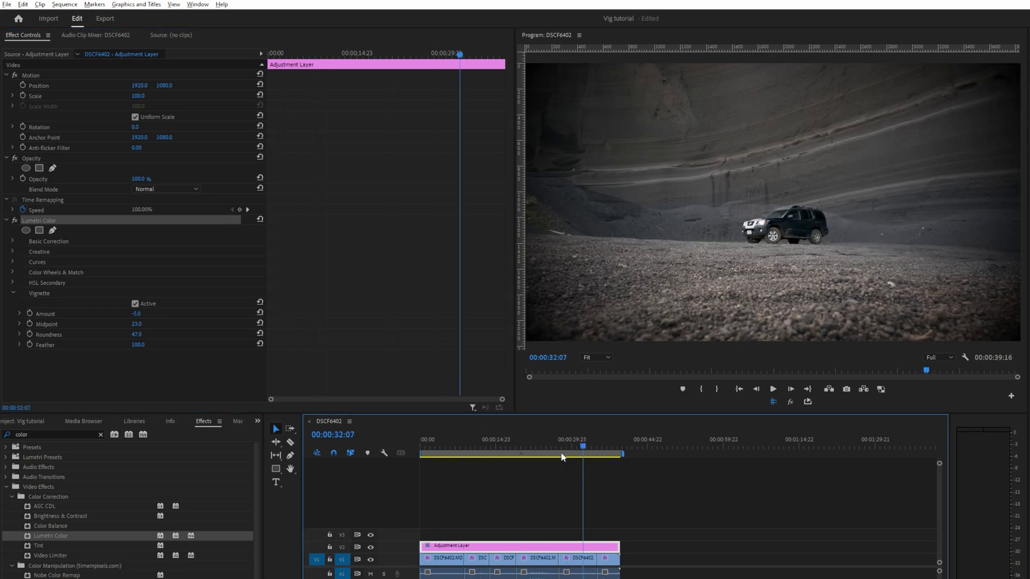
pyautogui.click(486, 442)
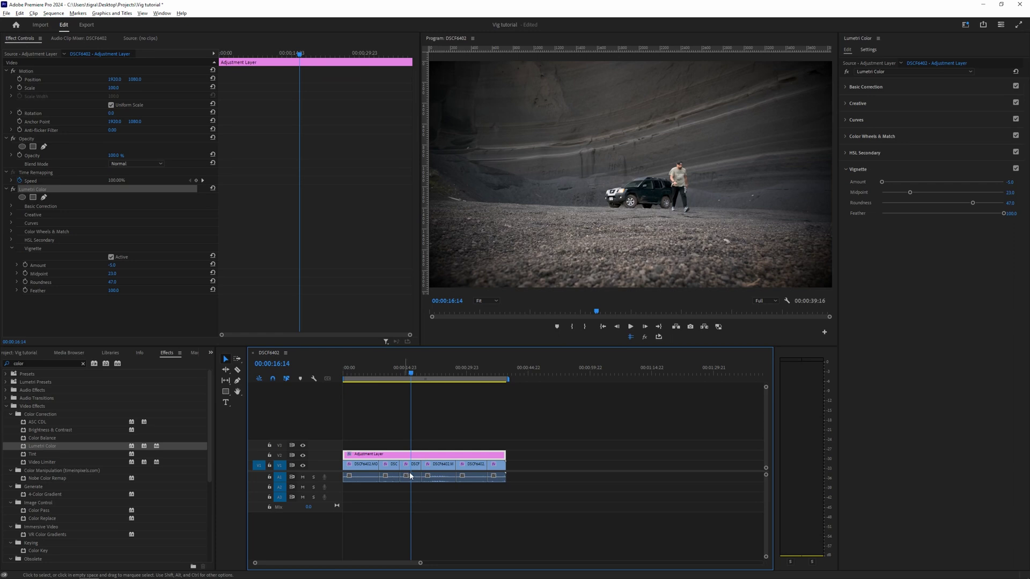
pyautogui.click(411, 475)
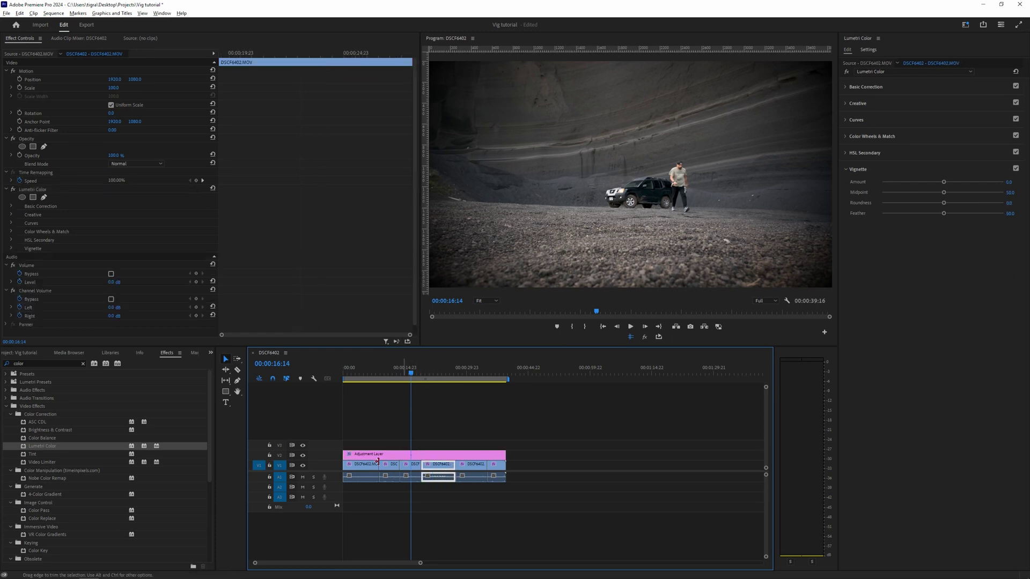
pyautogui.click(392, 454)
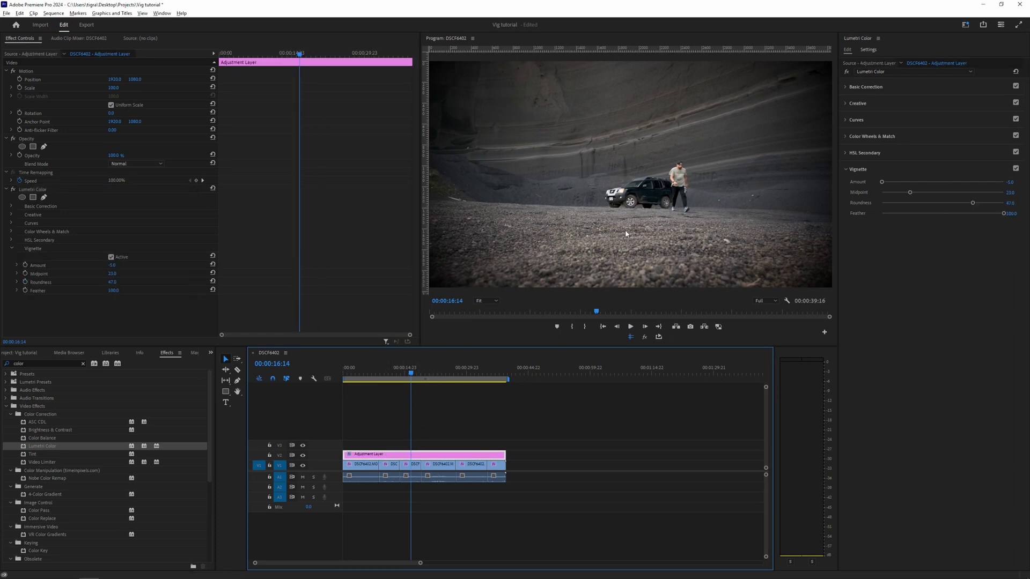